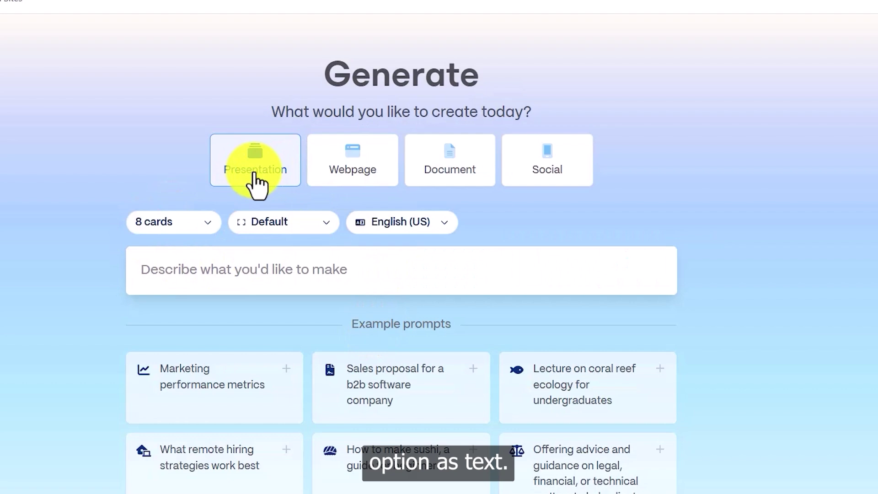
# Generate an outline for a presentation from the prompt "A presentation about the benefits of daily exercise for students"
pyautogui.click(457, 178)
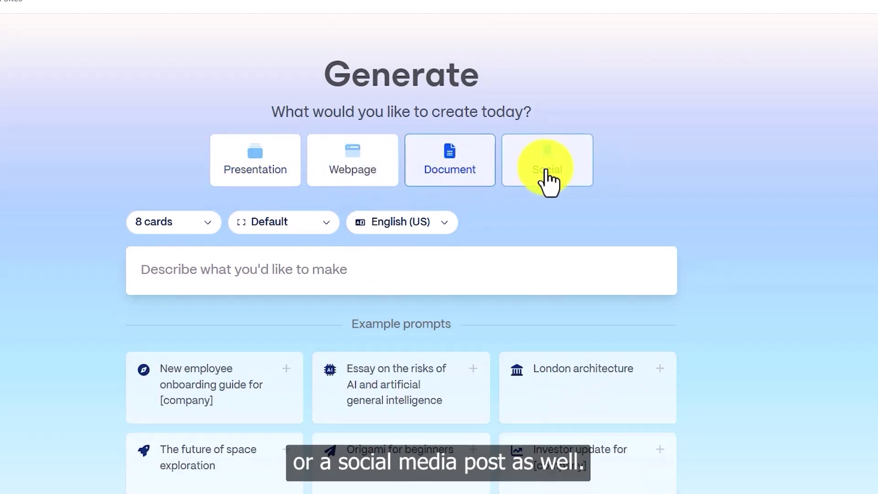
pyautogui.click(254, 179)
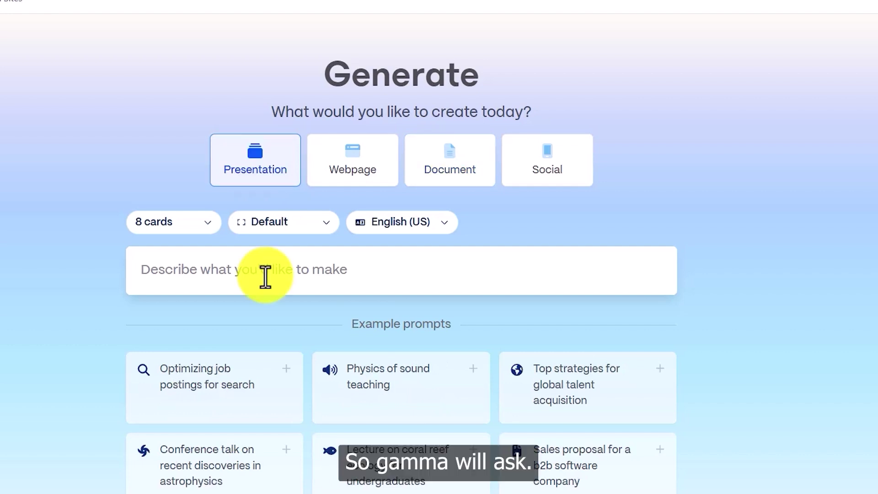
pyautogui.scroll(-1, 172, 274)
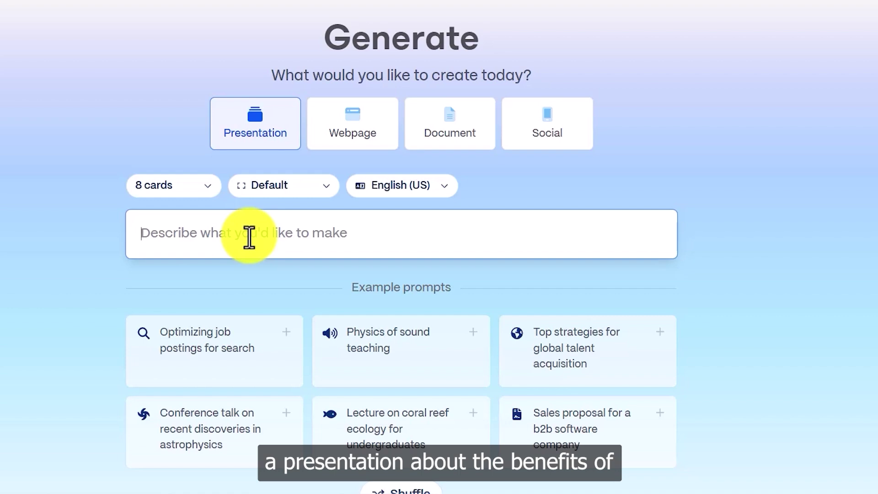
pyautogui.write('A pre')
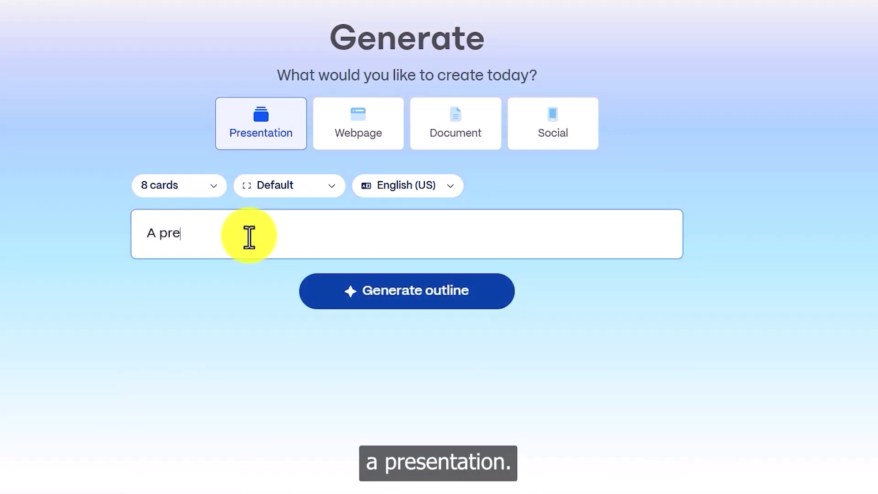
pyautogui.write('sentation about the')
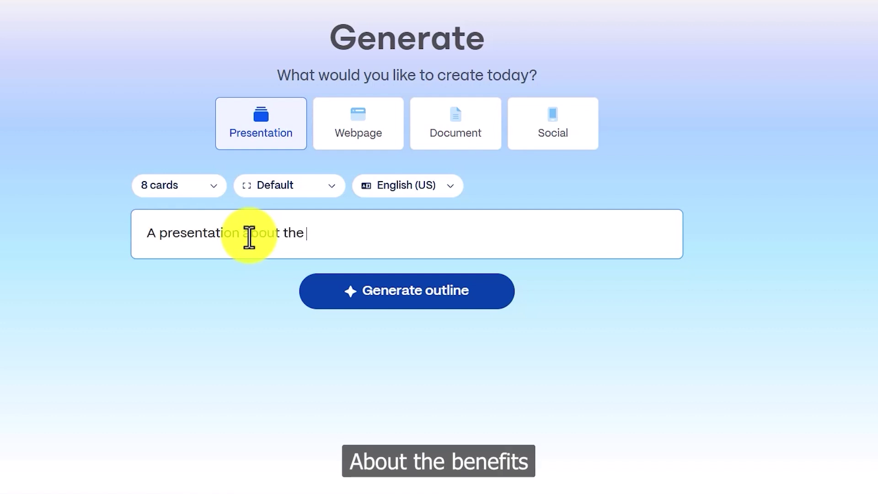
pyautogui.write(' benefits ')
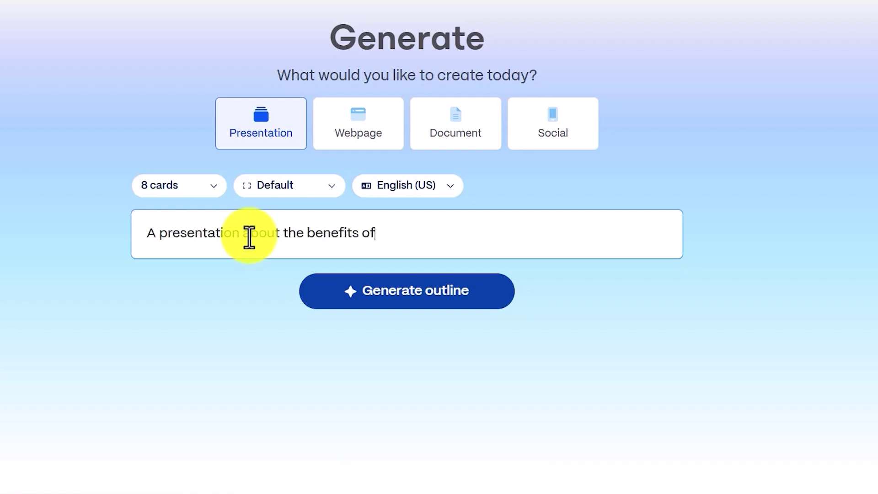
pyautogui.write('of ')
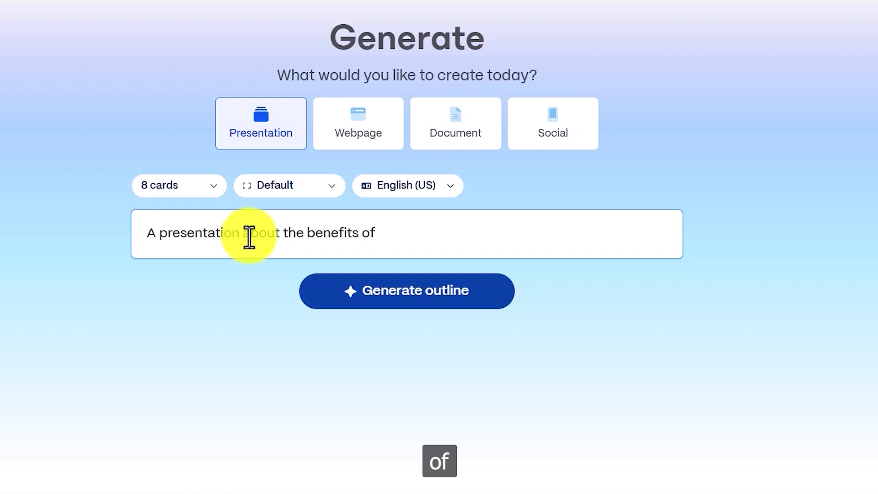
pyautogui.write('daily ex')
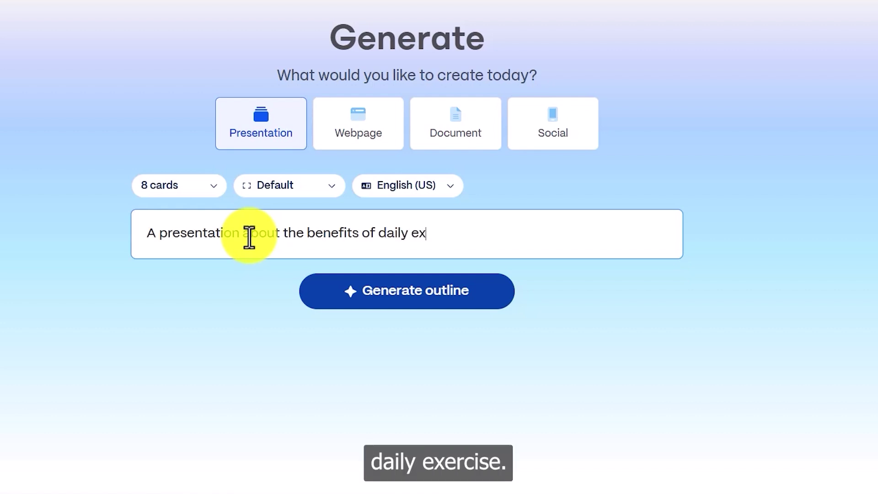
pyautogui.write('ercise ')
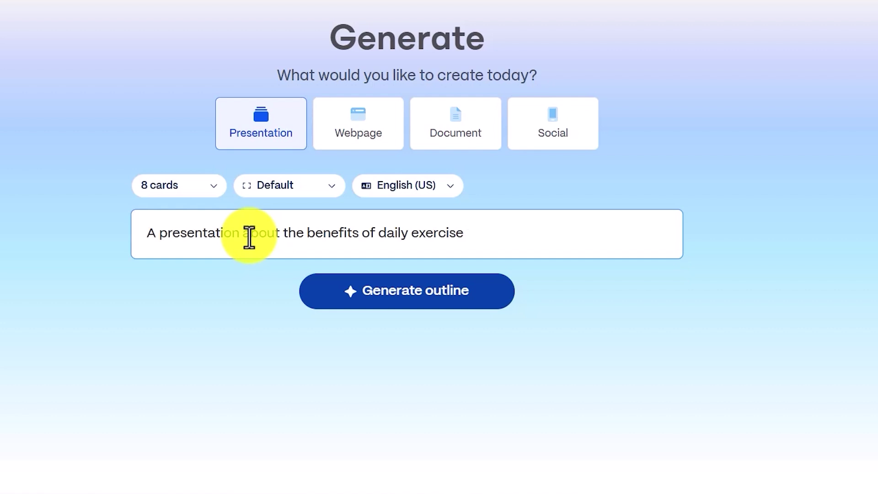
pyautogui.write('for students')
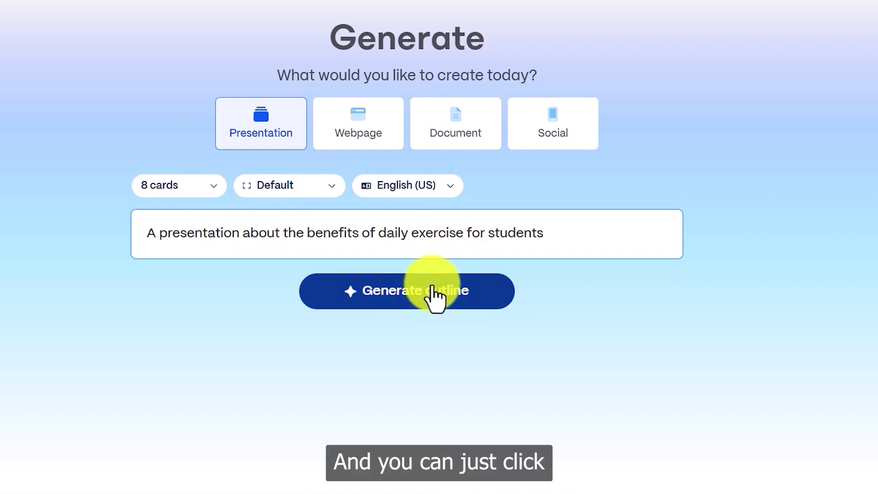
pyautogui.click(404, 297)
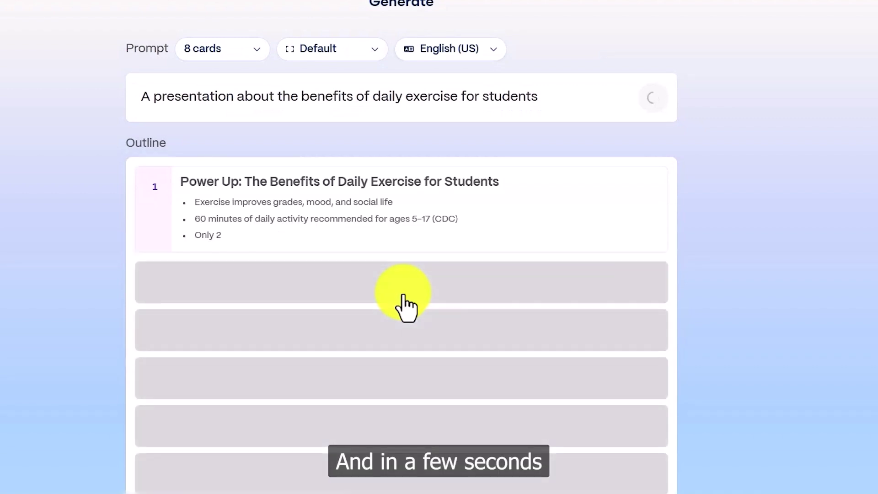
# Review the card titles and bullet points throughout the generated outline
pyautogui.scroll(-10, 405, 304)
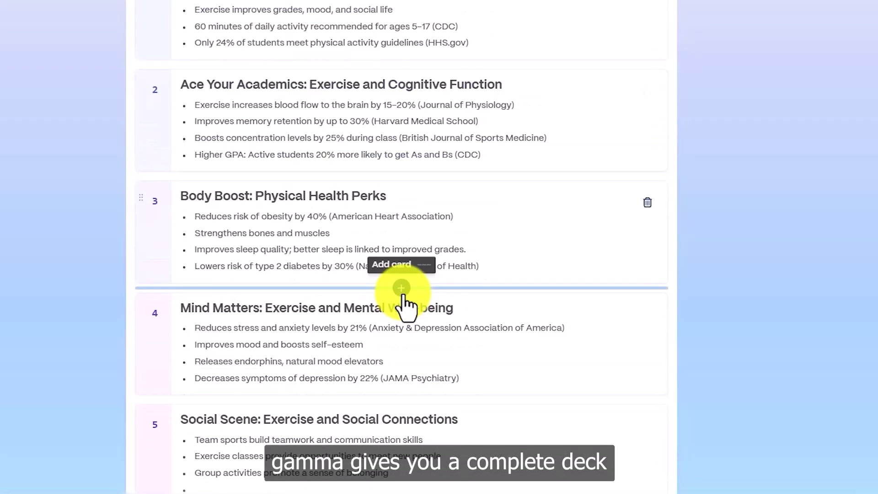
pyautogui.scroll(7, 405, 304)
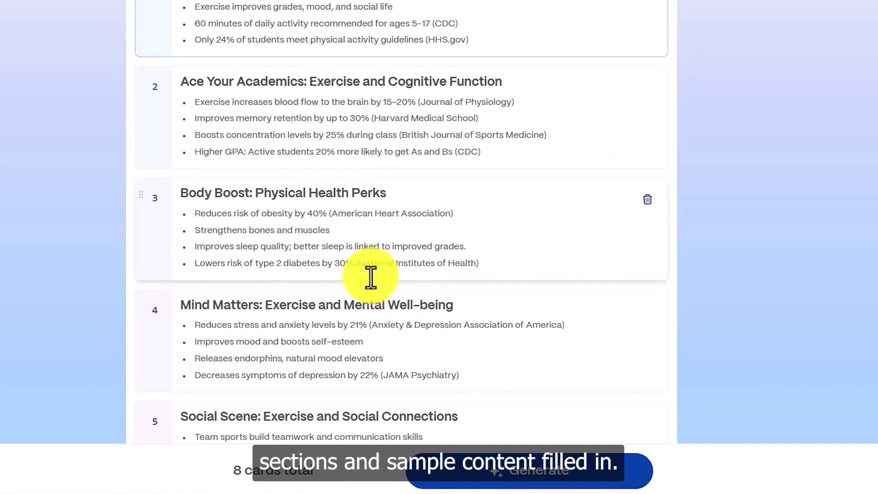
pyautogui.scroll(-5, 287, 300)
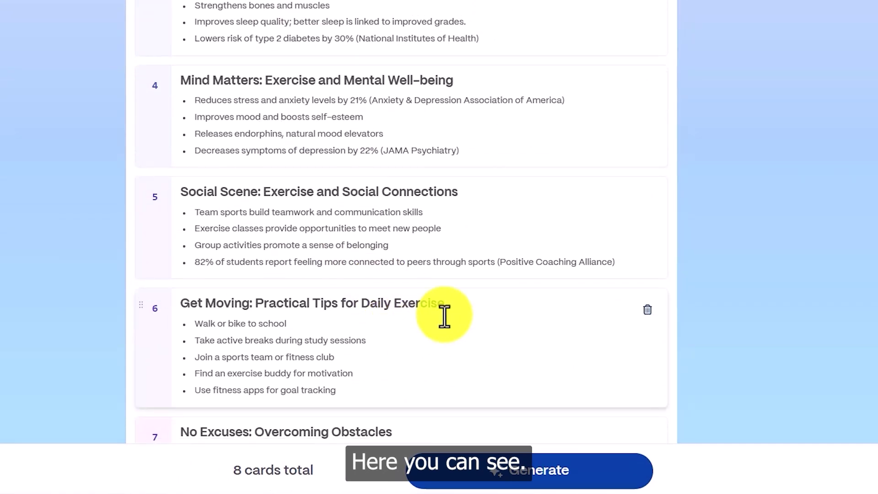
pyautogui.scroll(-3, 402, 345)
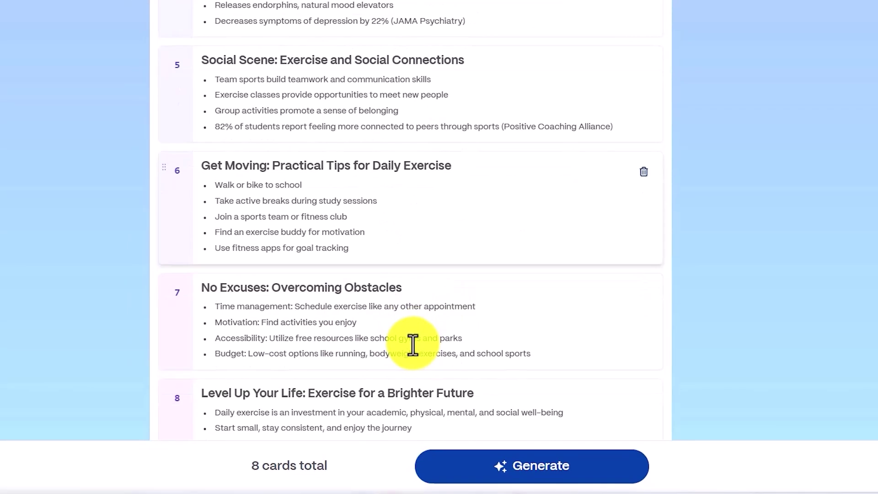
pyautogui.scroll(-5, 477, 330)
pyautogui.scroll(5, 486, 294)
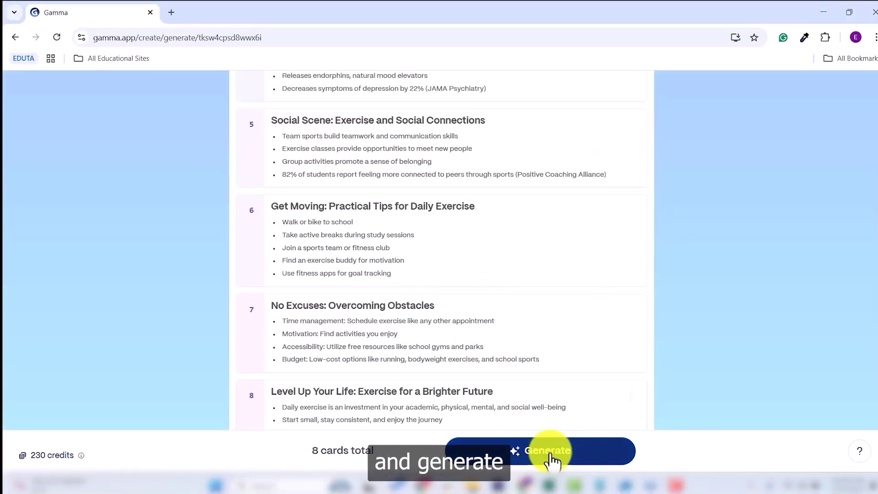
pyautogui.scroll(10, 400, 293)
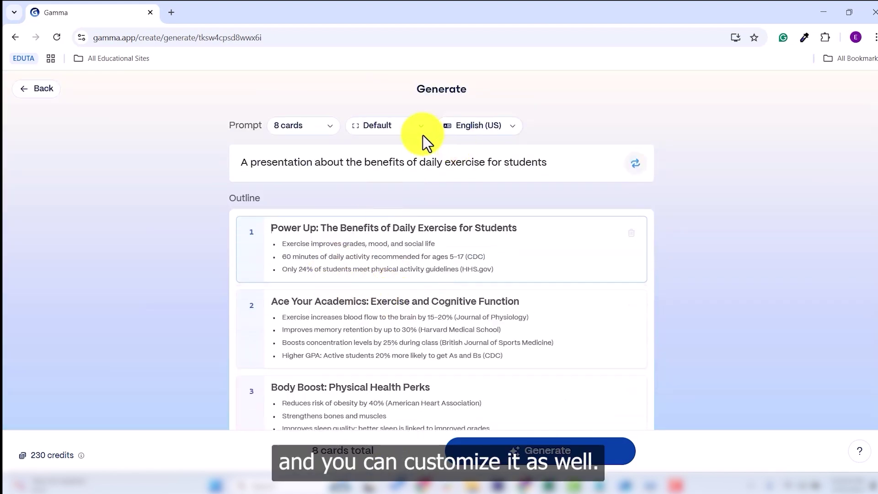
# Set the number of cards to 10 and look through the page style and language options
pyautogui.click(326, 137)
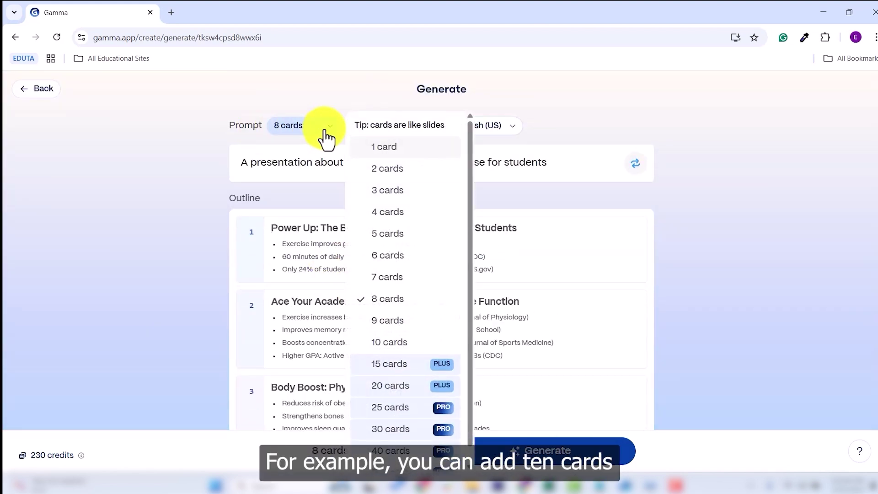
pyautogui.click(389, 350)
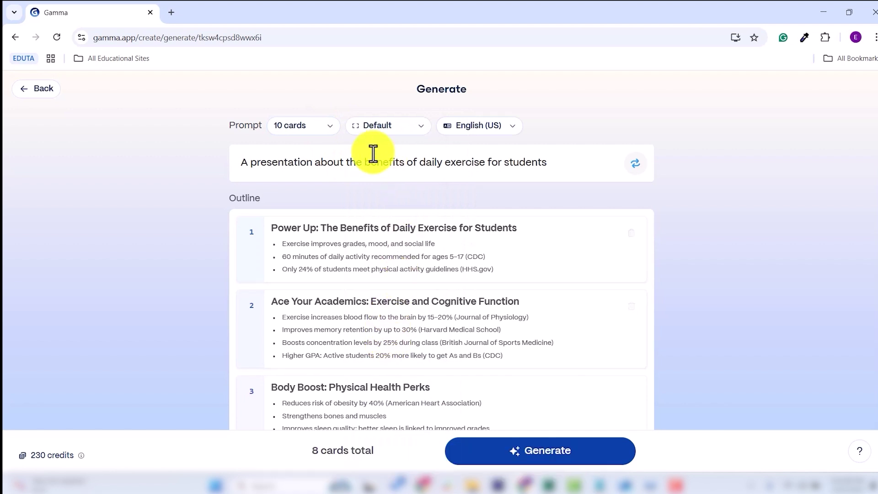
pyautogui.click(398, 134)
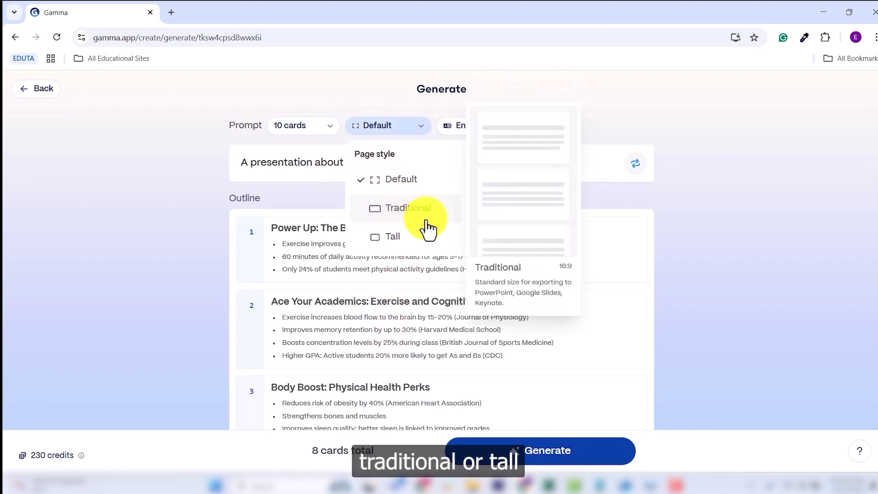
pyautogui.click(488, 137)
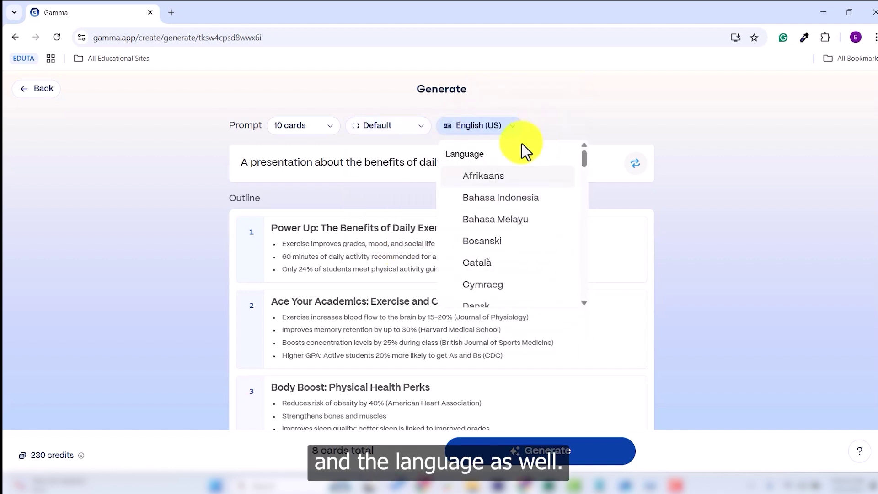
pyautogui.click(572, 132)
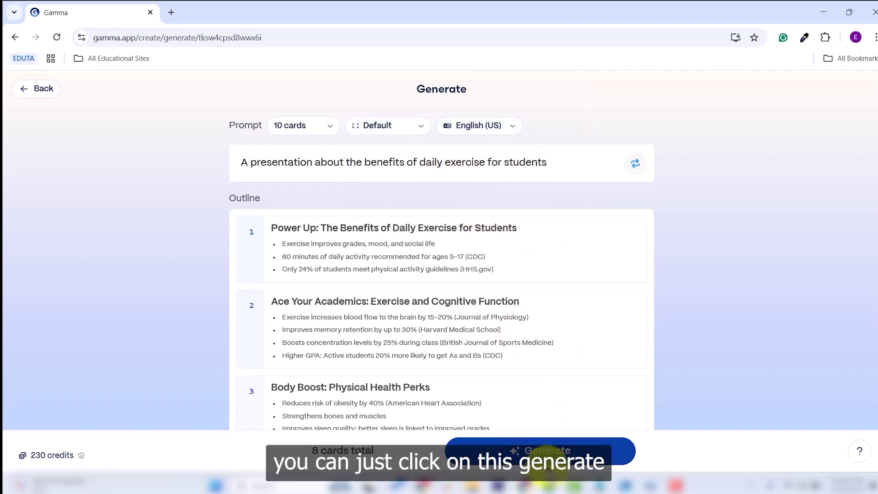
# Set the number of cards to 8 and generate the presentation from the outline
pyautogui.click(328, 127)
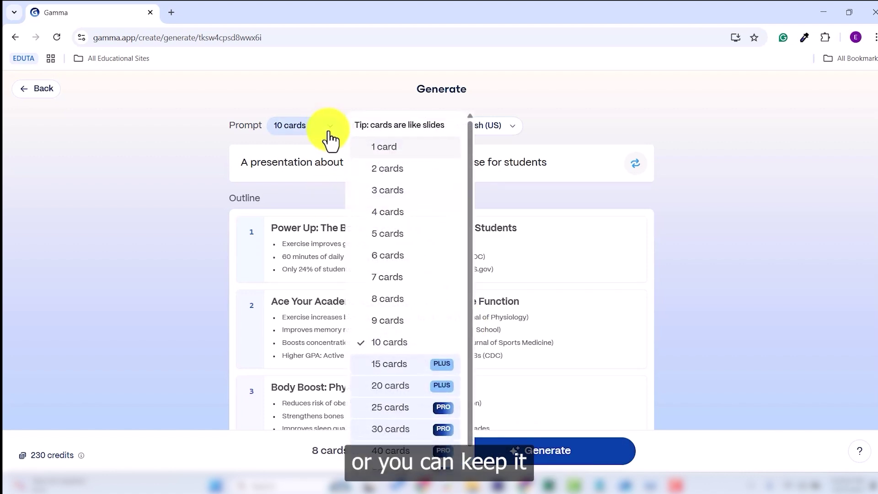
pyautogui.click(392, 304)
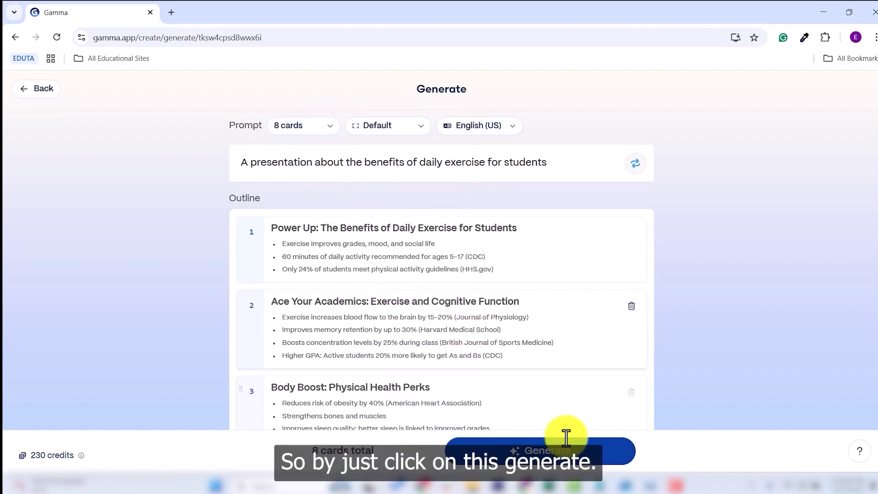
pyautogui.click(550, 452)
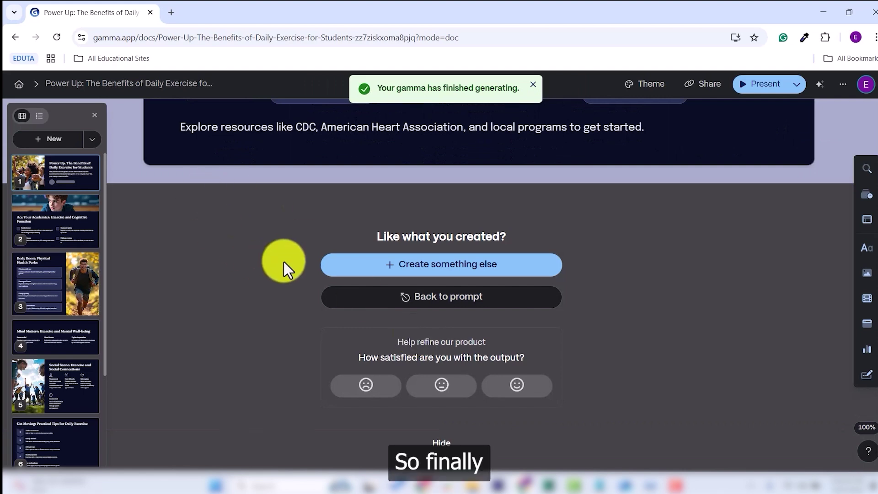
# Examine the slides of the generated presentation, checking their images, headings and text
pyautogui.scroll(5, 284, 264)
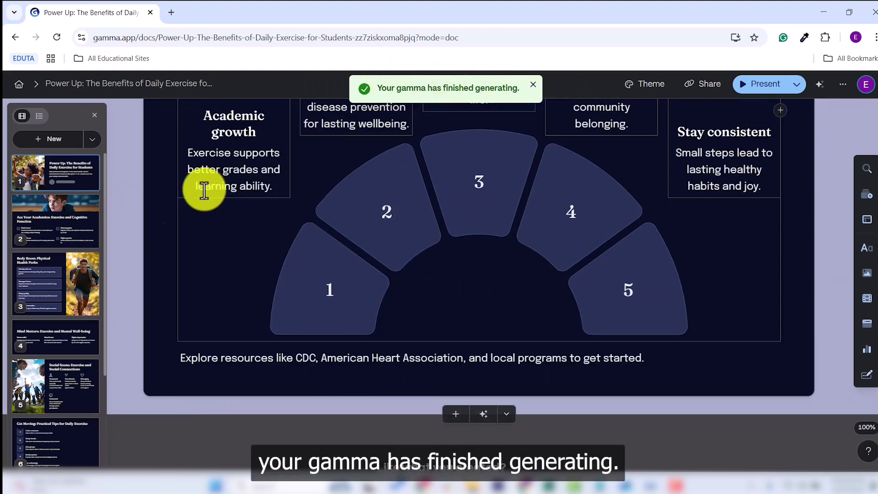
pyautogui.scroll(-1, 60, 187)
pyautogui.scroll(1, 62, 188)
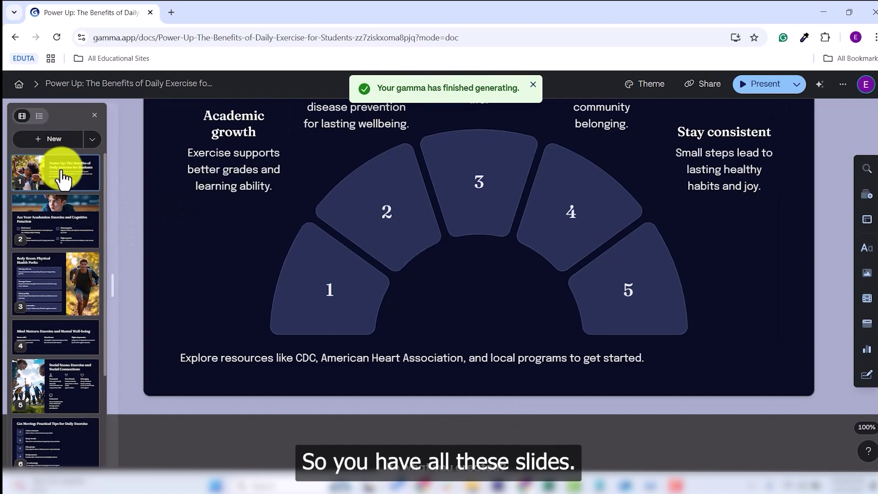
pyautogui.click(62, 173)
pyautogui.click(53, 225)
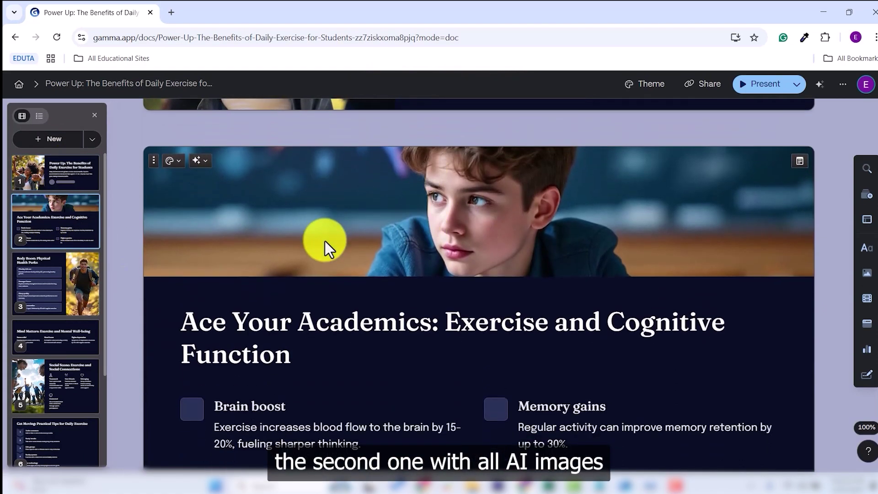
pyautogui.click(60, 301)
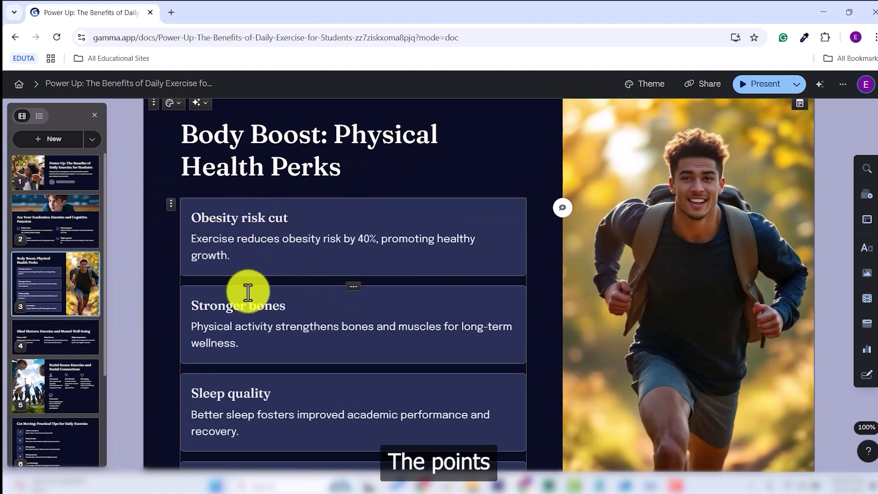
pyautogui.click(53, 373)
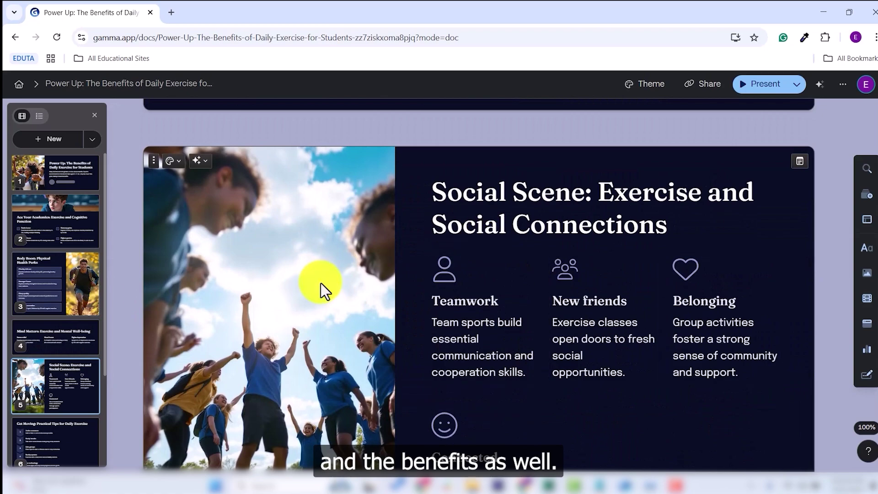
pyautogui.scroll(-5, 323, 290)
pyautogui.scroll(15, 397, 288)
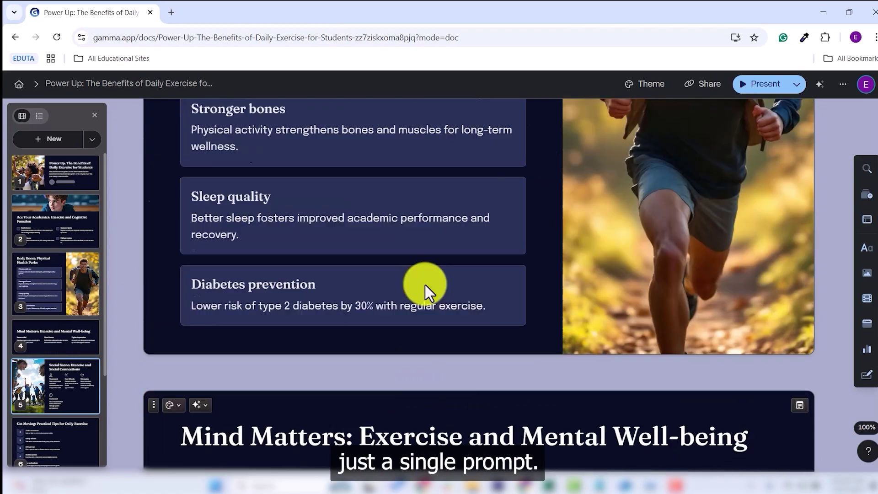
pyautogui.scroll(15, 444, 255)
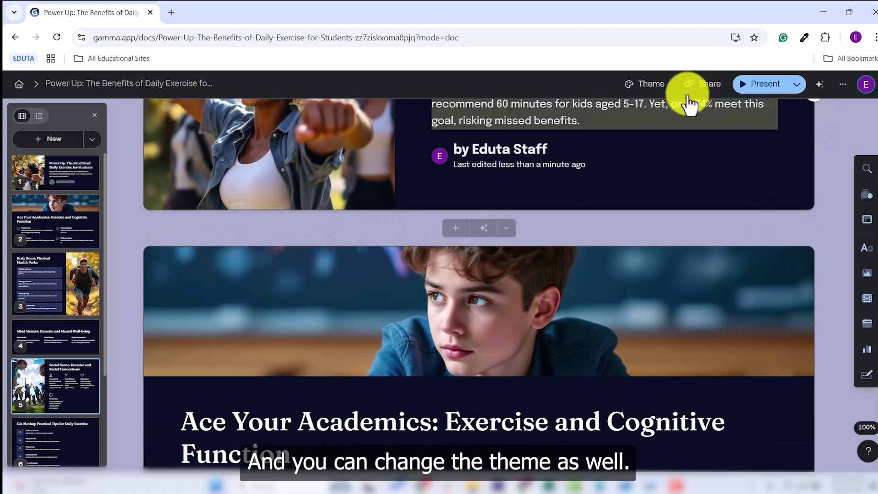
# Apply the standard Prism theme to the presentation and check the restyled slides
pyautogui.click(647, 86)
pyautogui.scroll(-2, 731, 310)
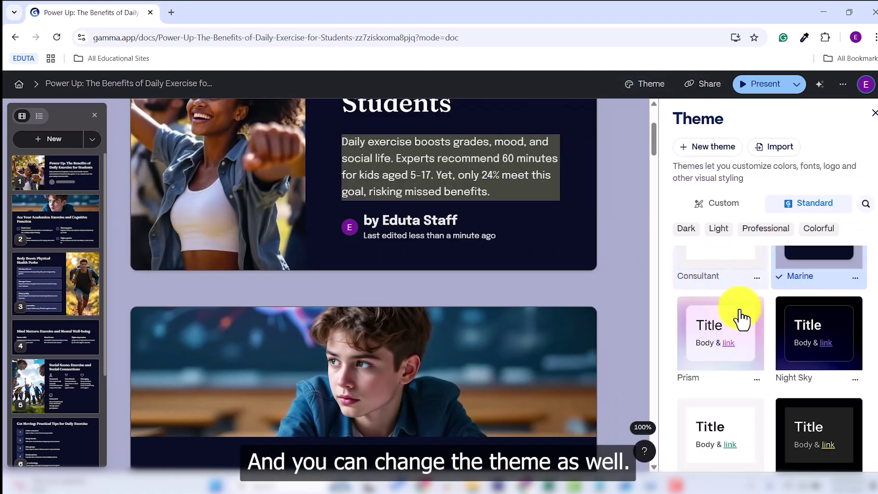
pyautogui.click(721, 352)
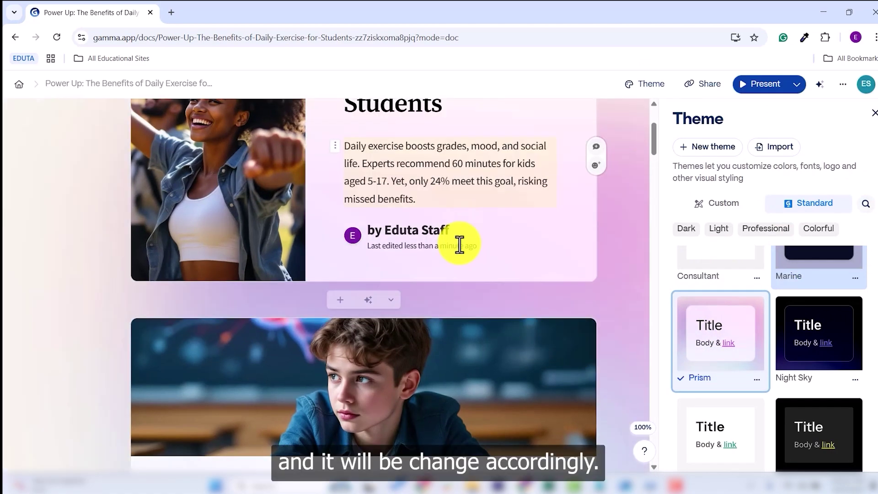
pyautogui.scroll(-6, 384, 284)
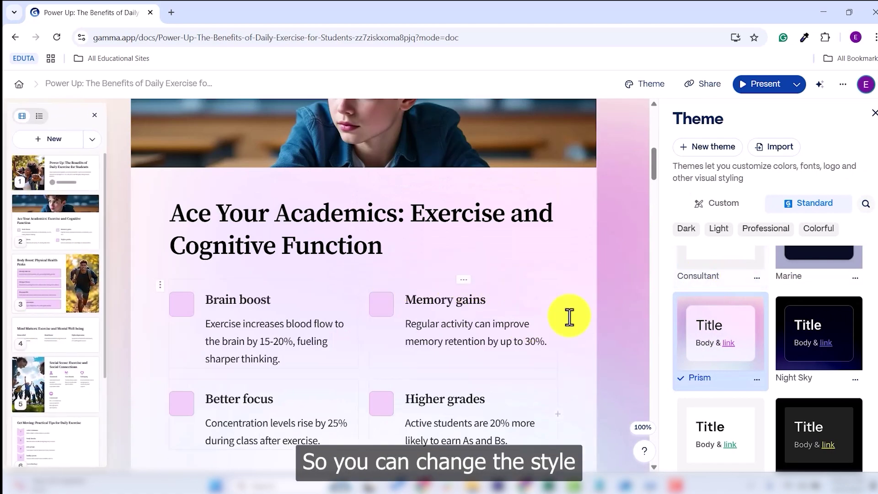
# Apply the standard Blues theme to the presentation, check the restyled slides and finish theme selection
pyautogui.scroll(-10, 822, 310)
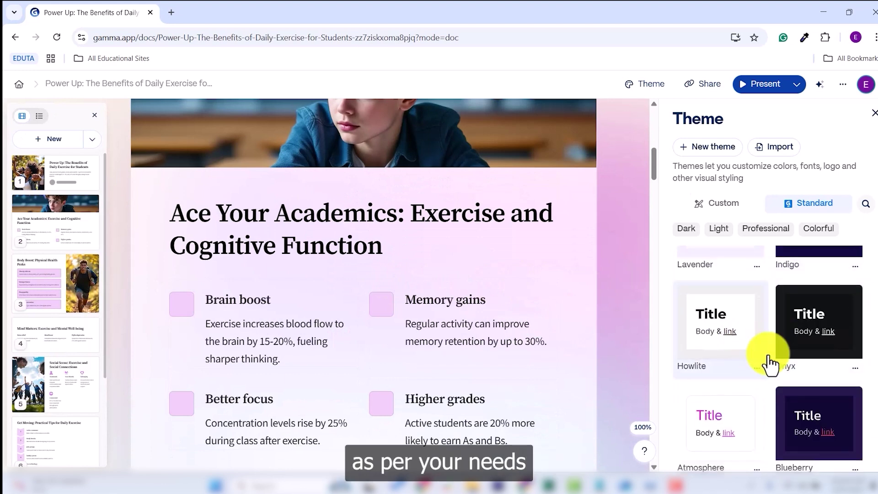
pyautogui.scroll(-4, 758, 363)
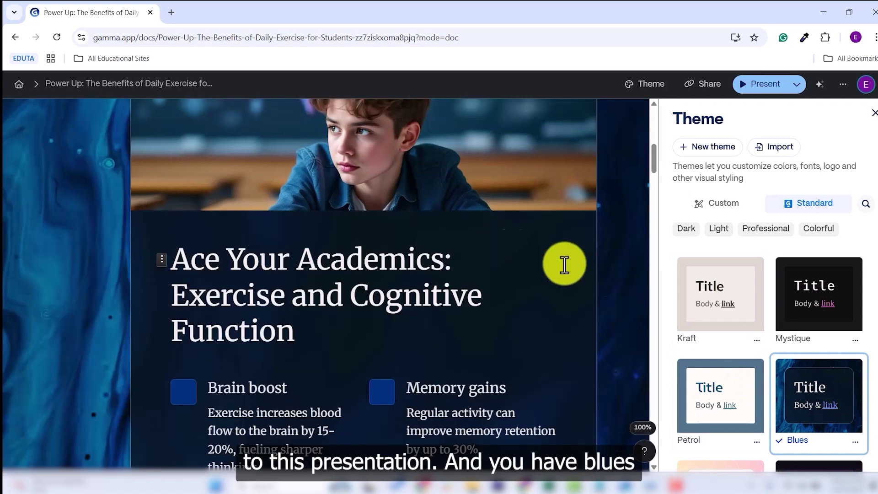
pyautogui.scroll(-10, 351, 234)
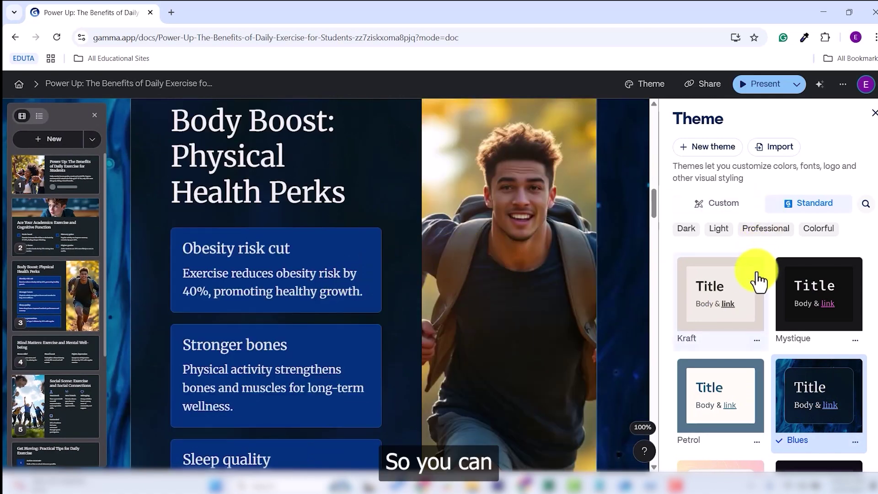
pyautogui.scroll(-10, 768, 293)
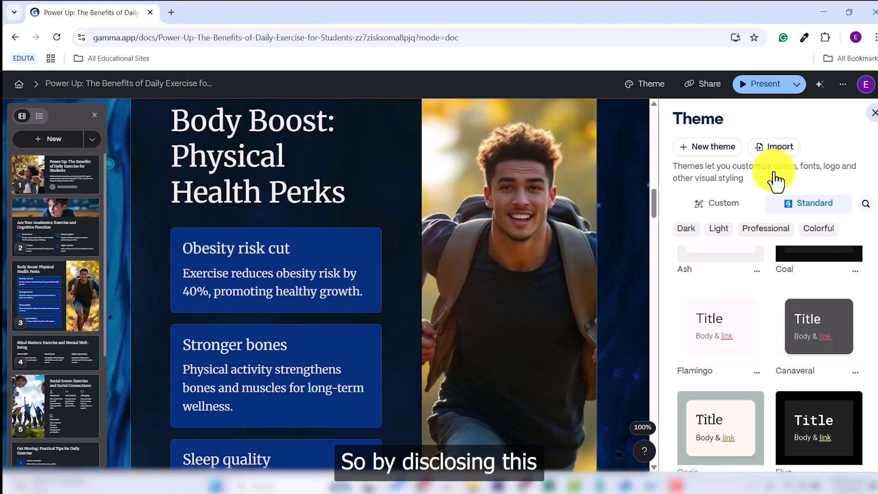
pyautogui.press('Escape')
# Try to move the Body Boost: Physical Health Perks card to another place in the slide order
pyautogui.scroll(5, 451, 194)
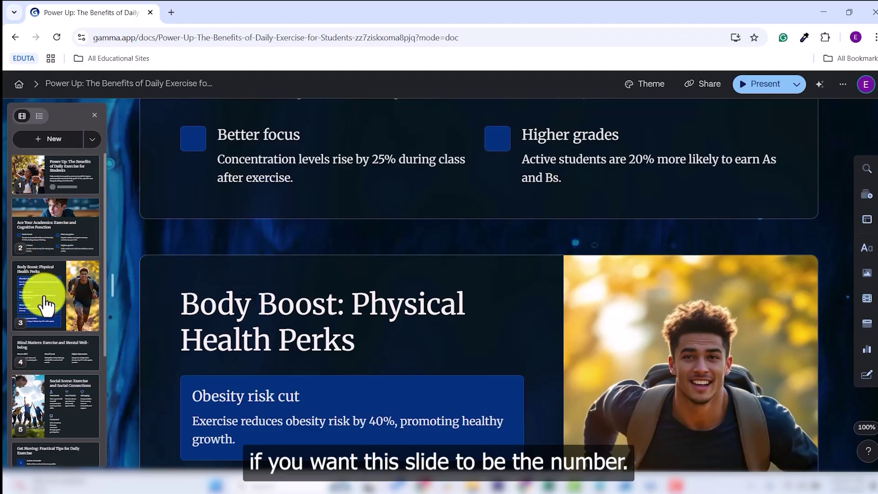
pyautogui.moveTo(58, 316); pyautogui.dragTo(34, 287)
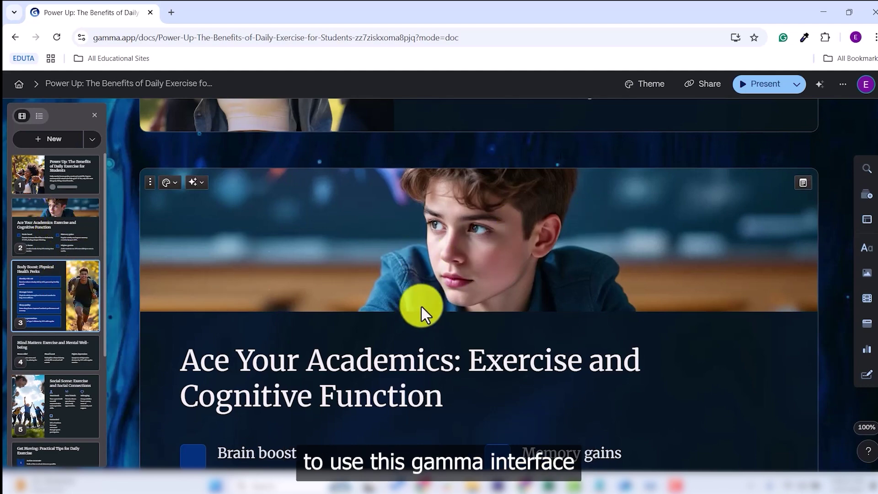
# Expand the Mood boost paragraph on the Mind Matters card with AI, keep the suggested version and read it through
pyautogui.scroll(-6, 341, 294)
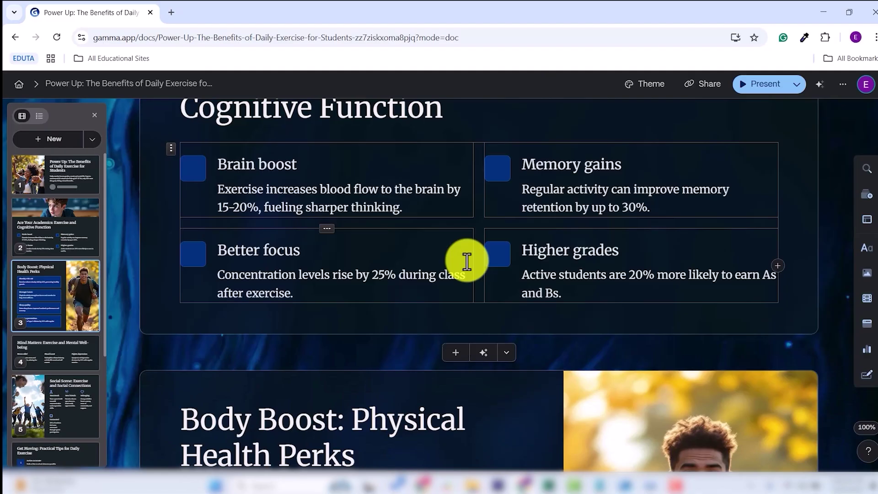
pyautogui.scroll(-8, 365, 343)
pyautogui.scroll(-10, 362, 351)
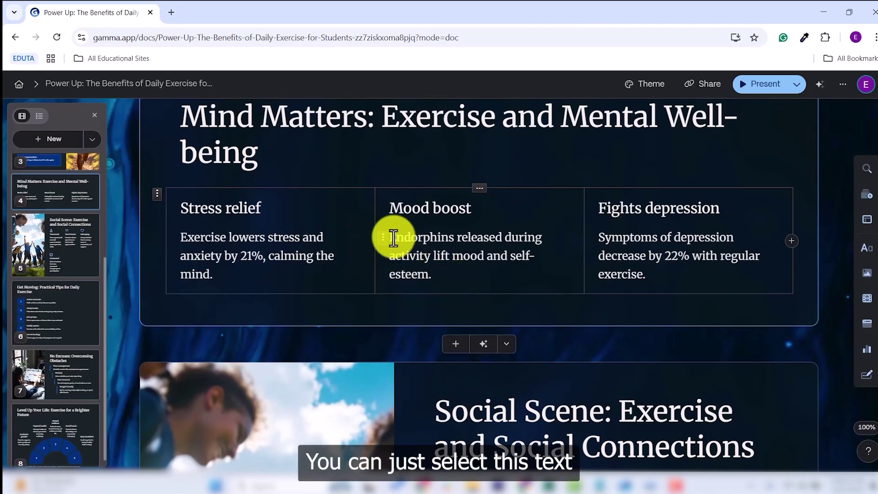
pyautogui.moveTo(389, 236); pyautogui.dragTo(463, 270)
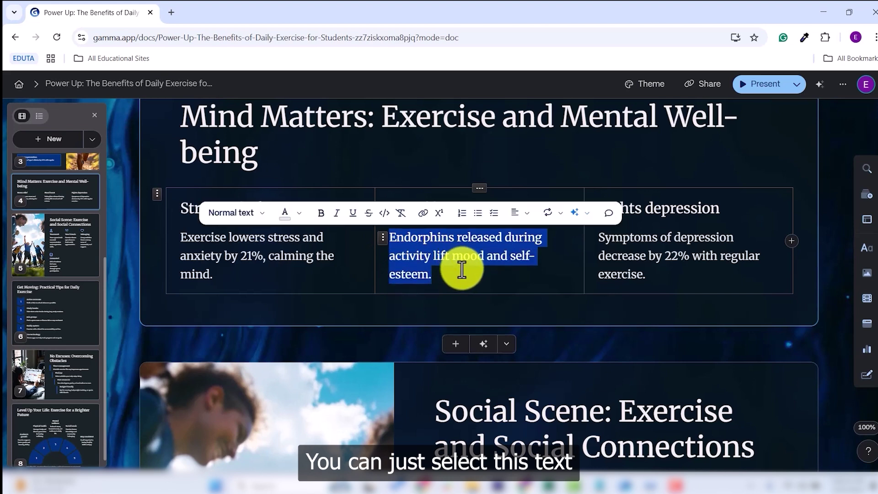
pyautogui.click(578, 216)
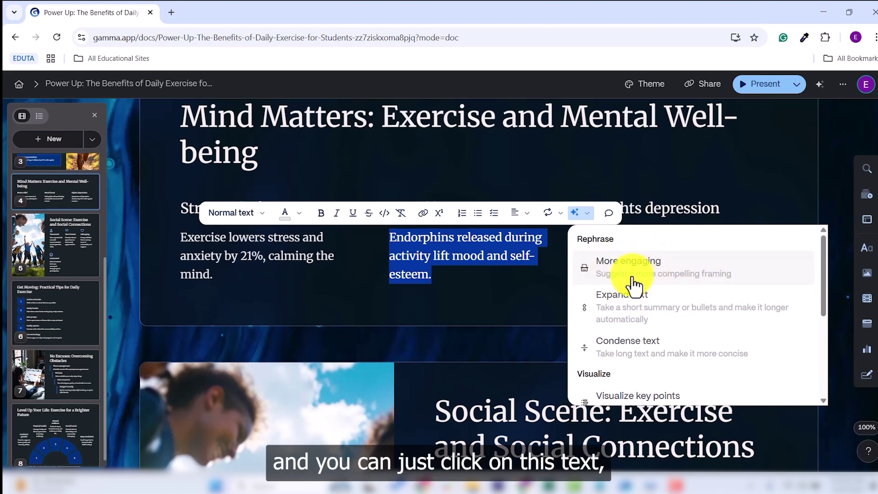
pyautogui.scroll(-4, 633, 280)
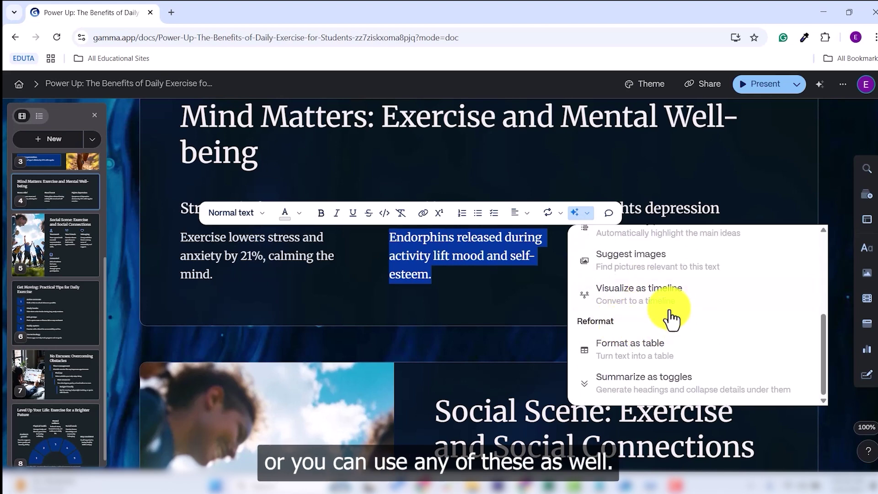
pyautogui.scroll(5, 661, 364)
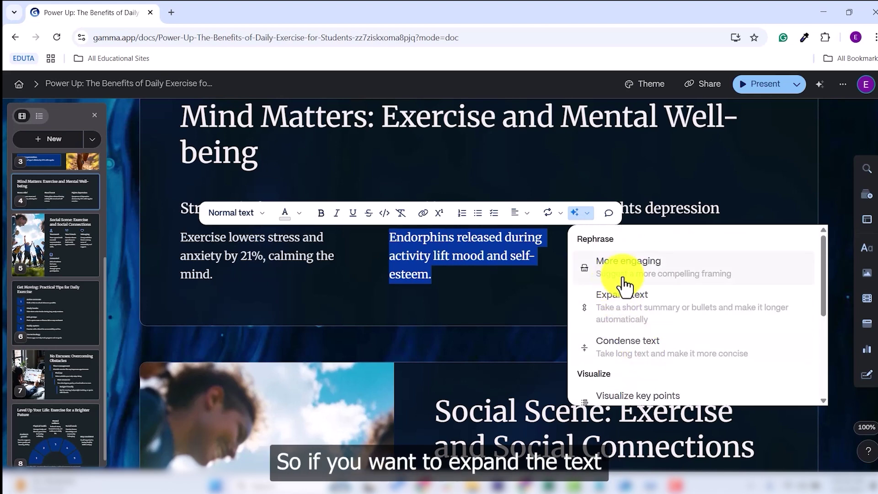
pyautogui.click(629, 316)
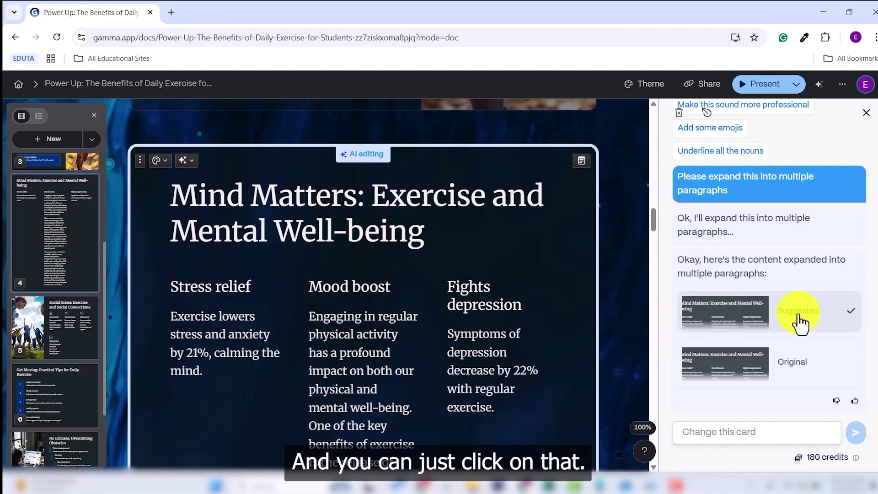
pyautogui.click(449, 272)
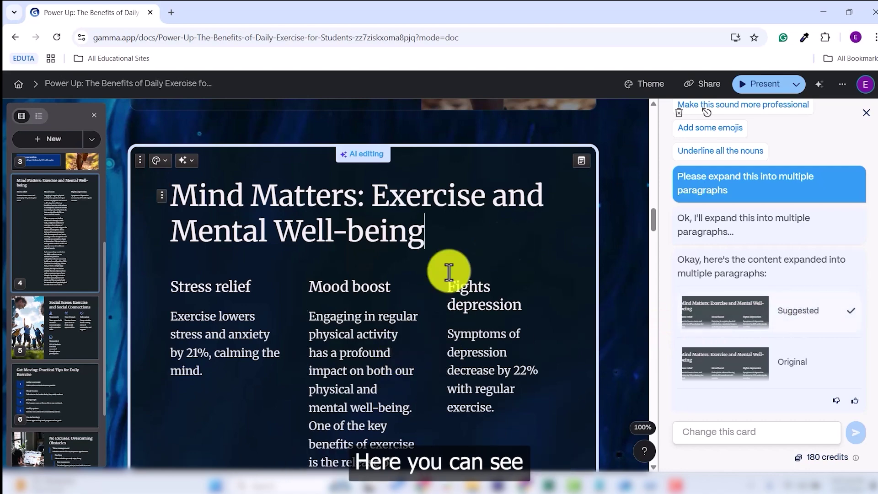
pyautogui.scroll(-8, 389, 314)
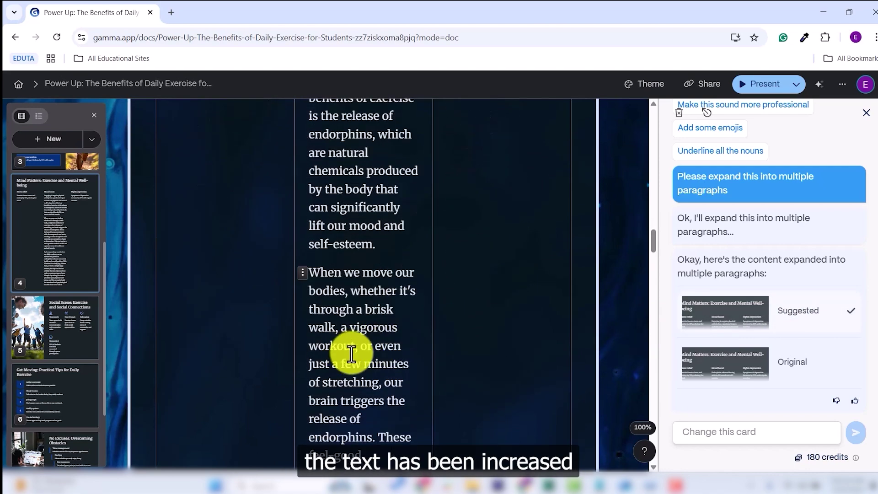
pyautogui.scroll(-12, 347, 353)
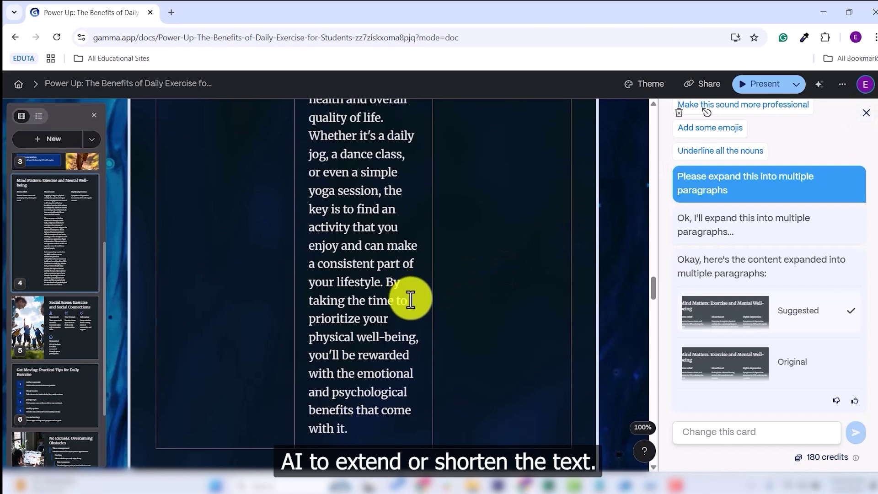
# Condense the whole expanded Mood boost text on the Mind Matters card with AI
pyautogui.scroll(3, 351, 322)
pyautogui.scroll(15, 351, 322)
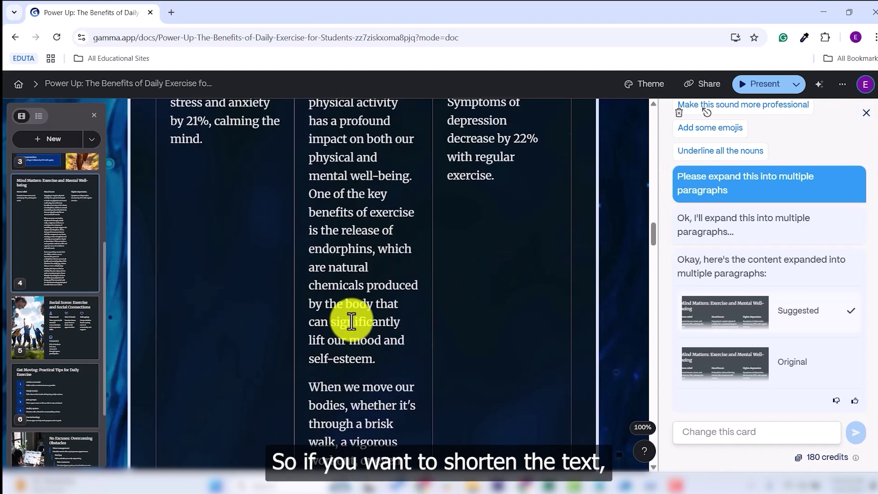
pyautogui.scroll(3, 318, 286)
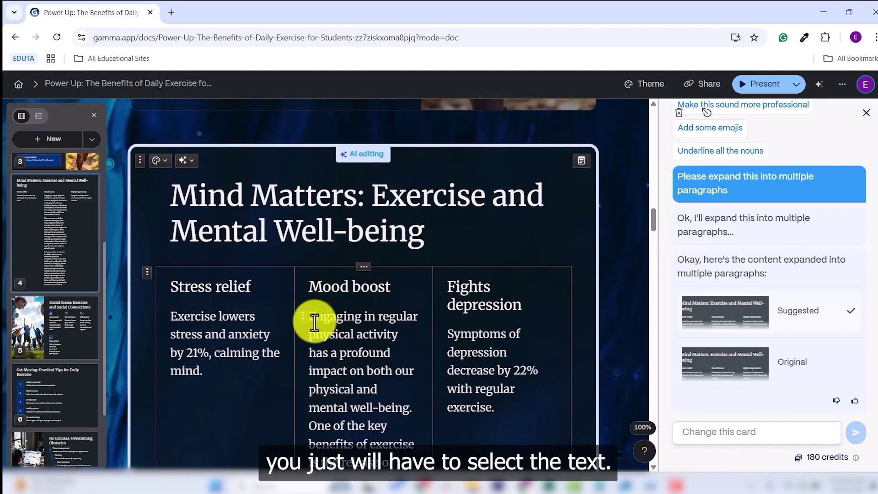
pyautogui.moveTo(315, 320); pyautogui.dragTo(402, 425)
pyautogui.click(337, 320)
pyautogui.moveTo(311, 316); pyautogui.dragTo(402, 364)
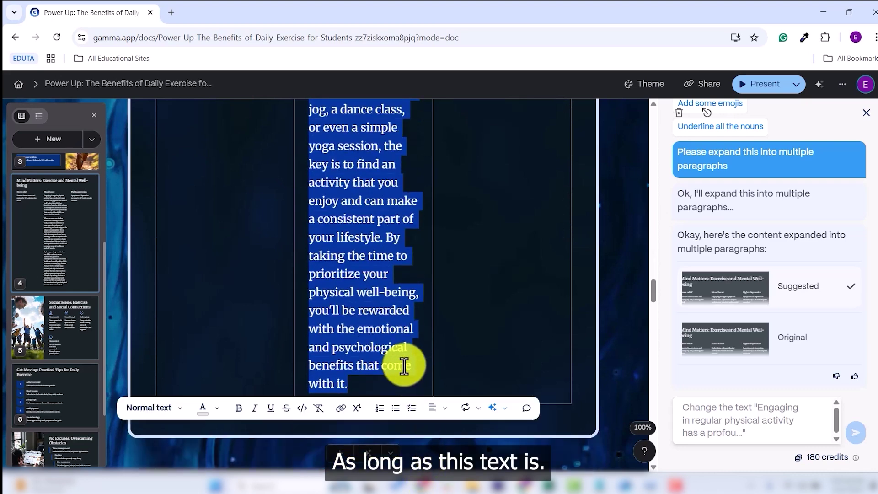
pyautogui.click(492, 409)
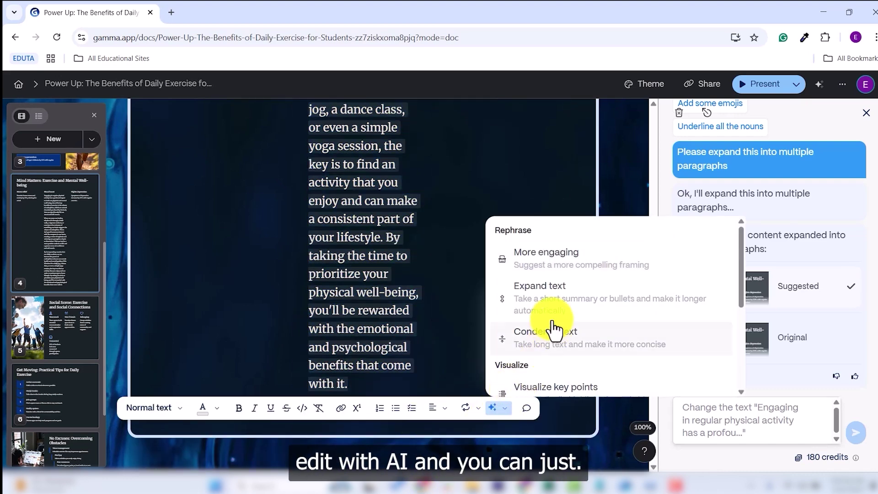
pyautogui.scroll(-4, 555, 347)
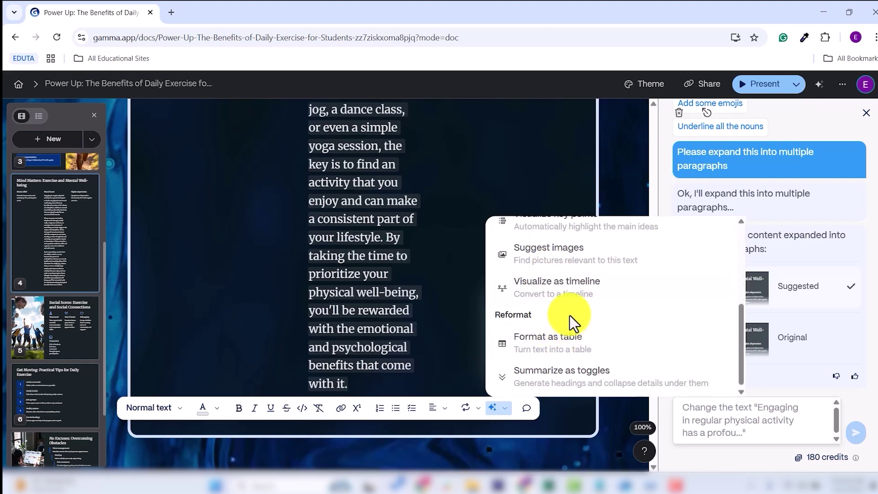
pyautogui.scroll(3, 569, 316)
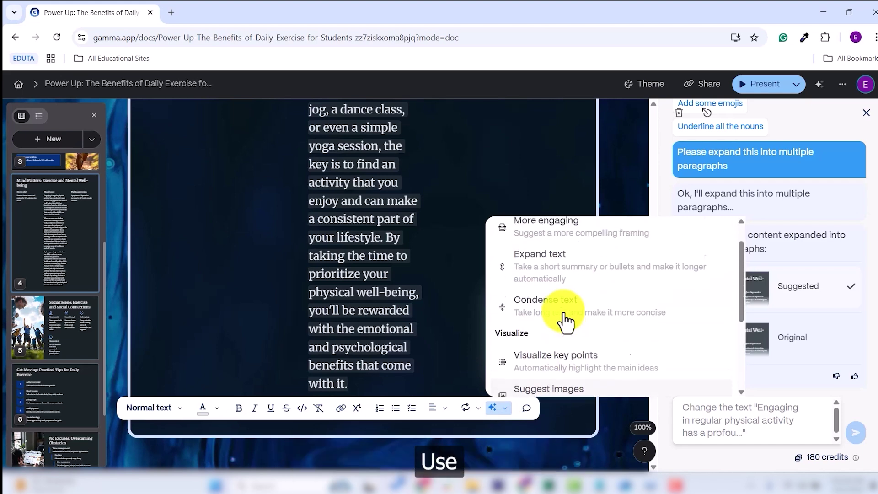
pyautogui.scroll(1, 565, 320)
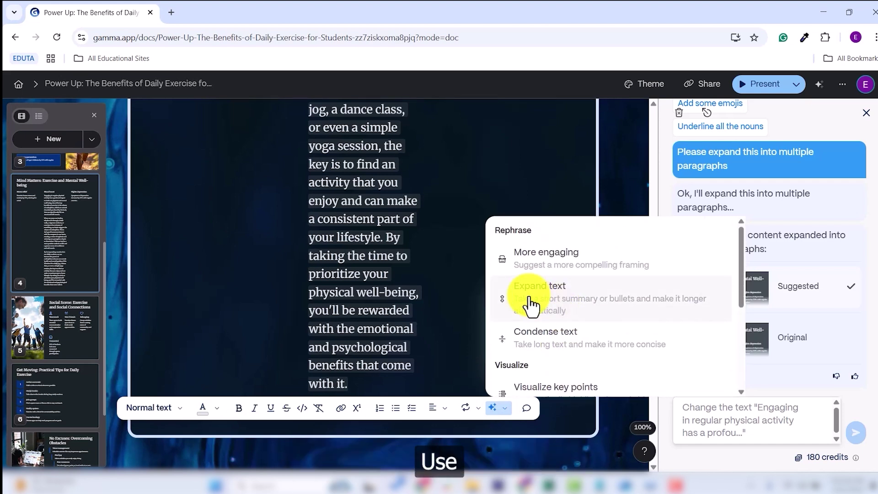
pyautogui.click(561, 350)
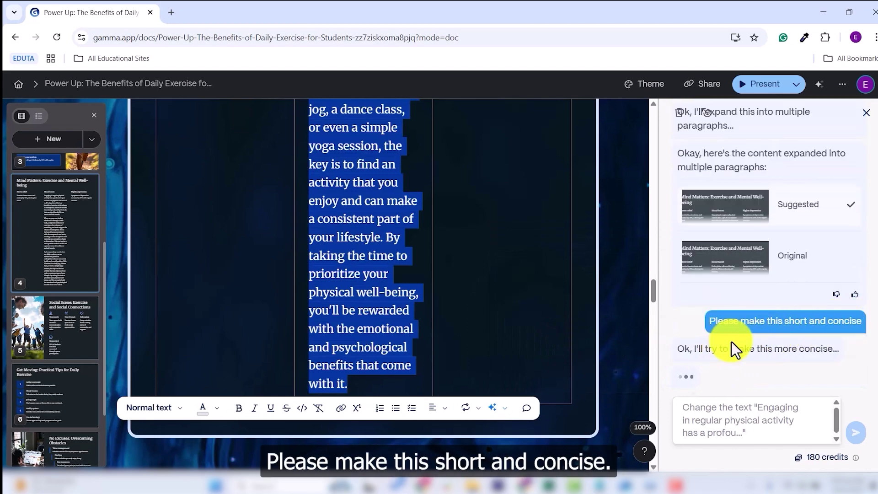
# Examine the condensed Mood boost text and the end of the Mind Matters card
pyautogui.scroll(-5, 395, 297)
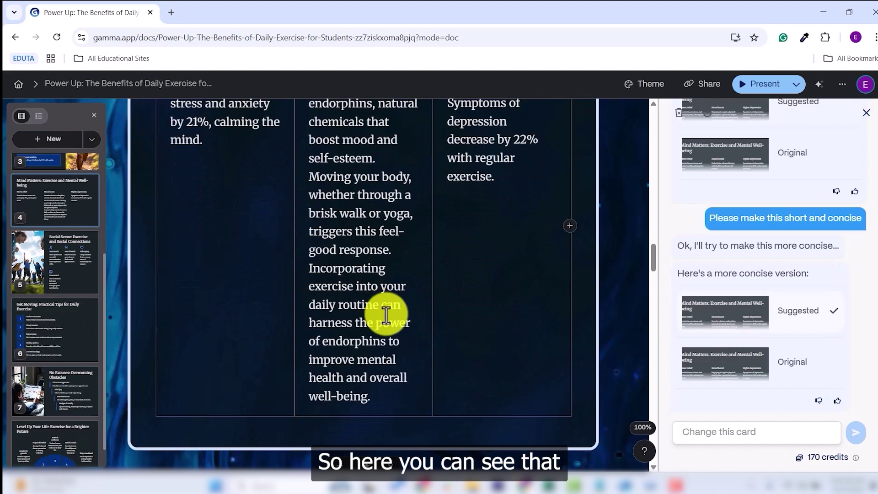
pyautogui.scroll(3, 379, 297)
pyautogui.scroll(-2, 356, 238)
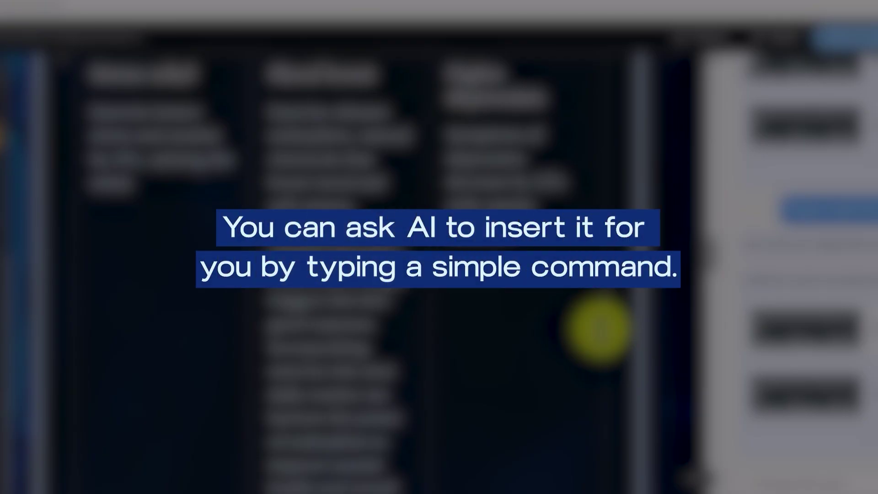
pyautogui.scroll(-12, 339, 304)
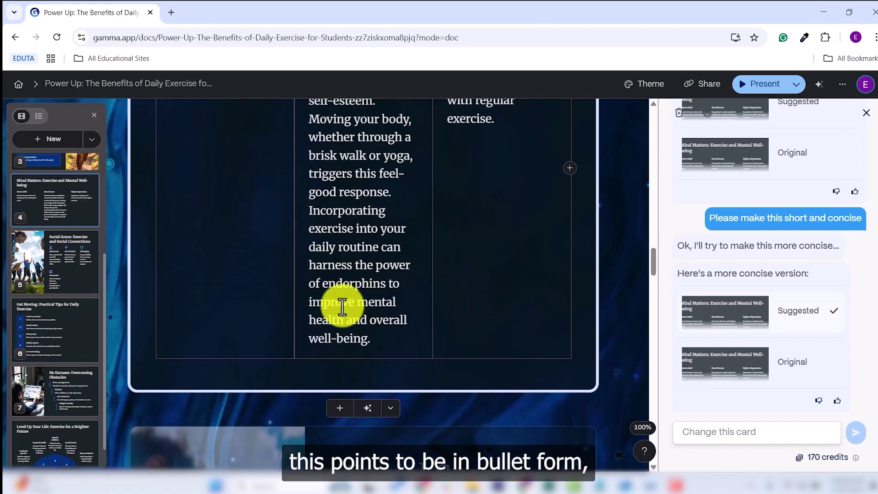
pyautogui.scroll(4, 412, 283)
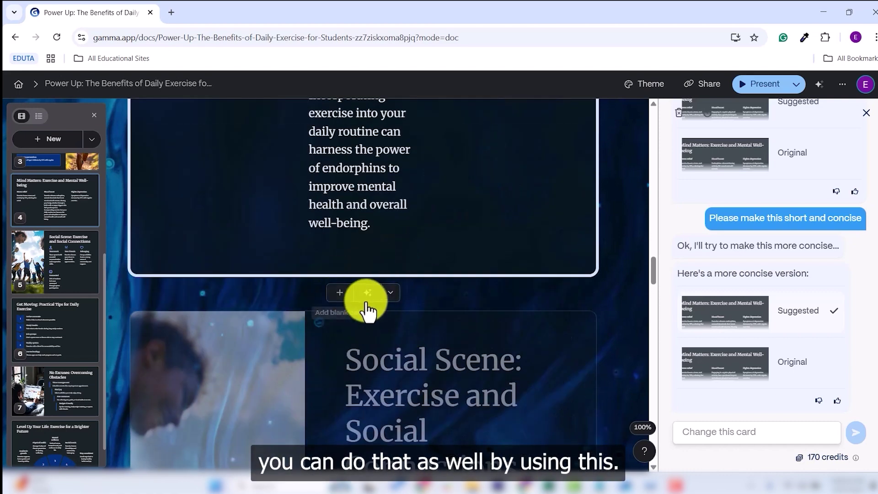